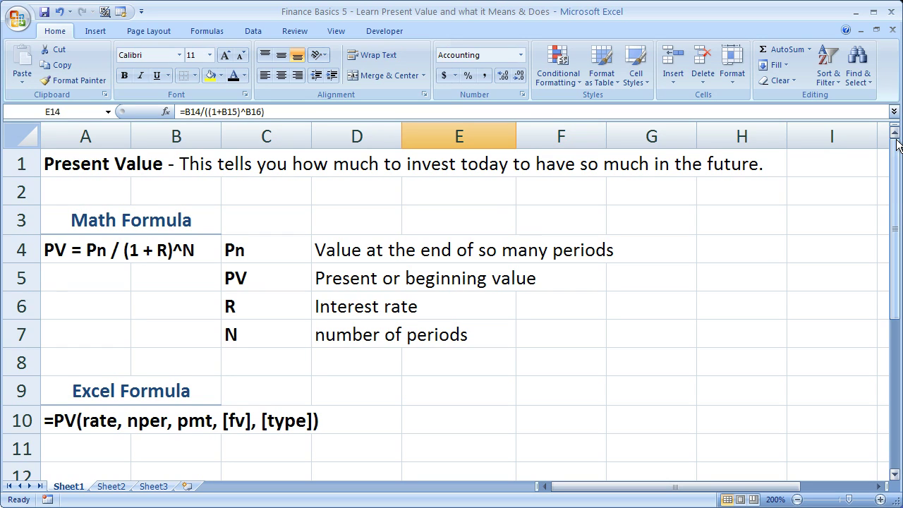
Examine the present value math formula in row 4 and the definitions of Pn, PV, R and N beside it
click(103, 252)
drag(102, 252, 188, 258)
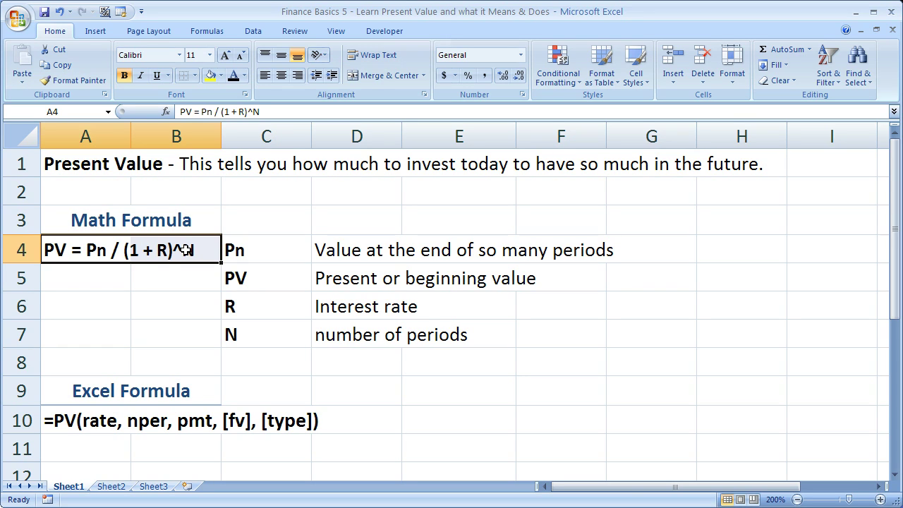
drag(185, 249, 454, 344)
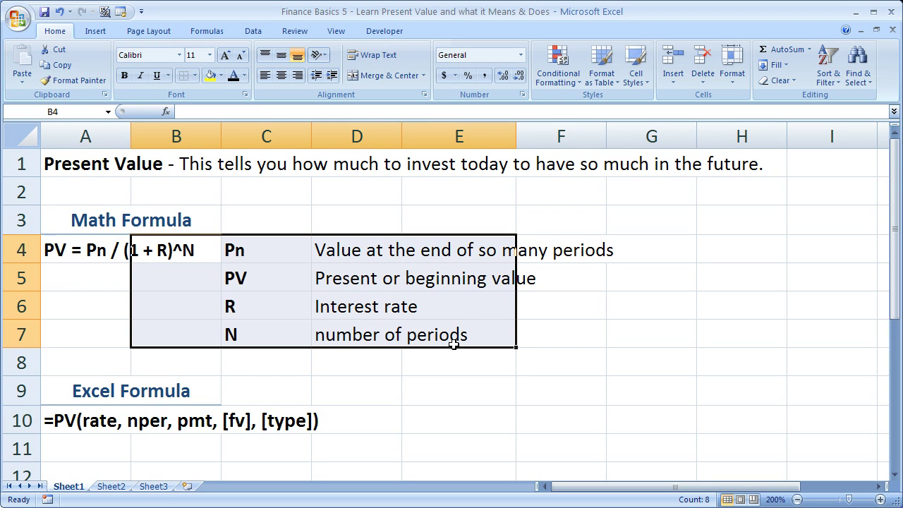
click(92, 286)
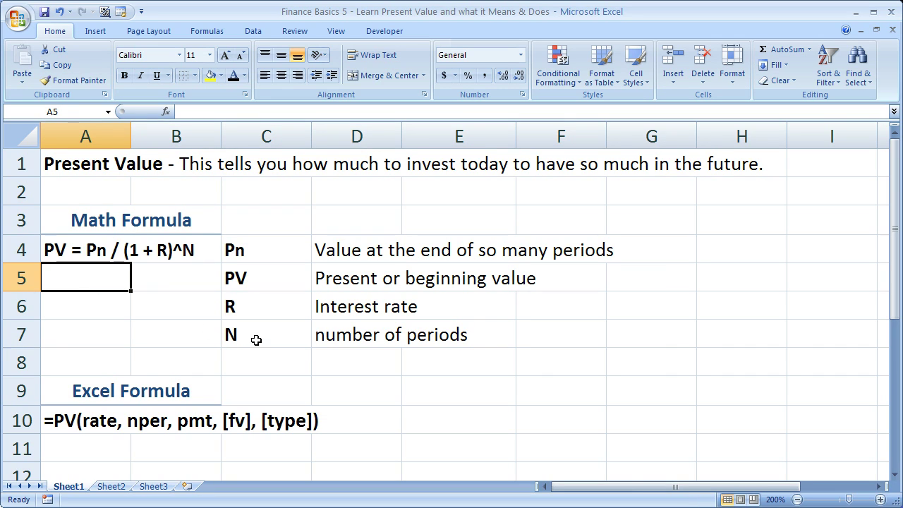
drag(255, 337, 412, 332)
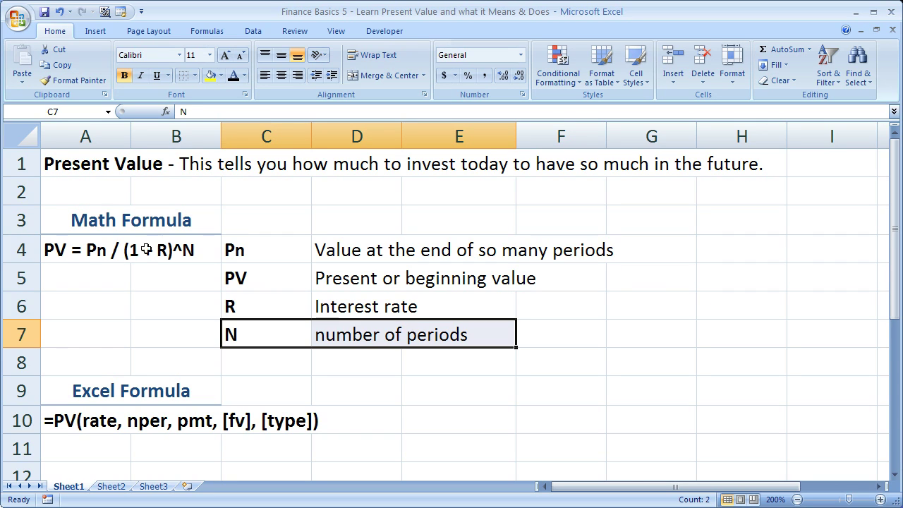
drag(78, 262, 169, 248)
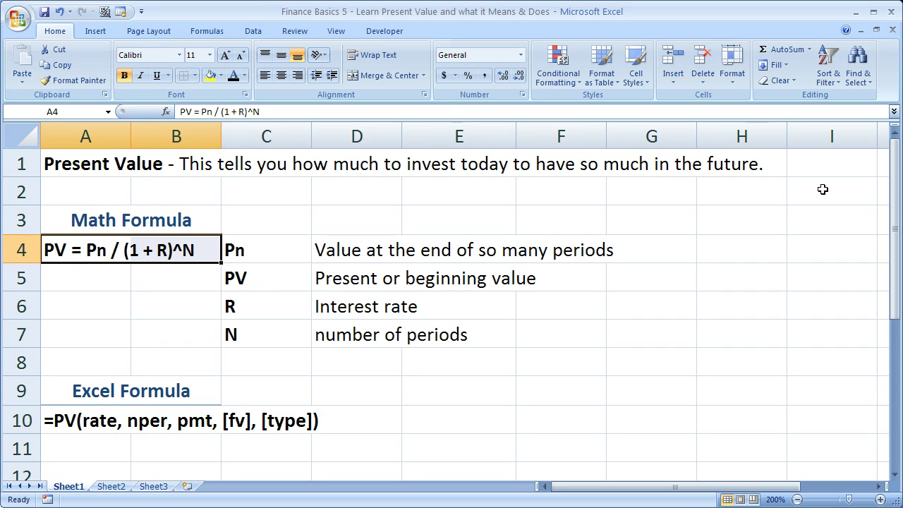
Clear the two existing present value results in cells E14:E15 beside the example data
drag(888, 206, 895, 296)
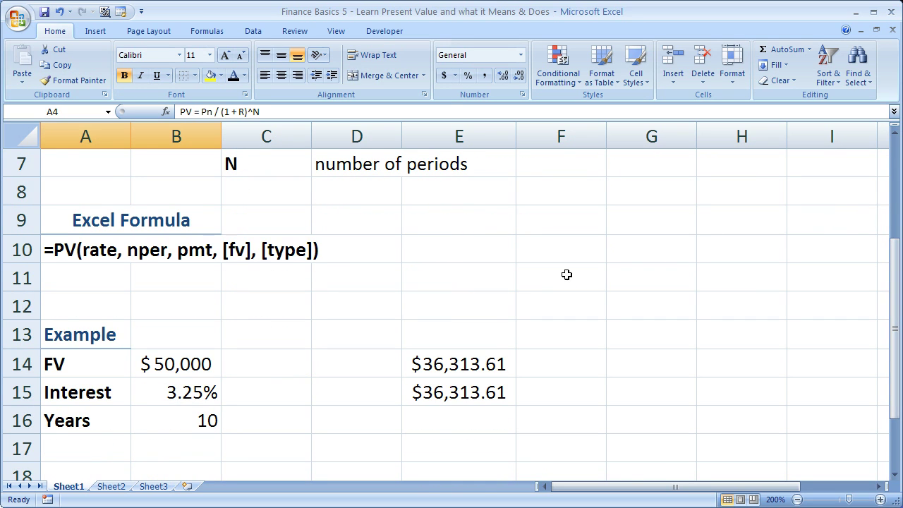
drag(449, 364, 449, 393)
key(Delete)
click(364, 326)
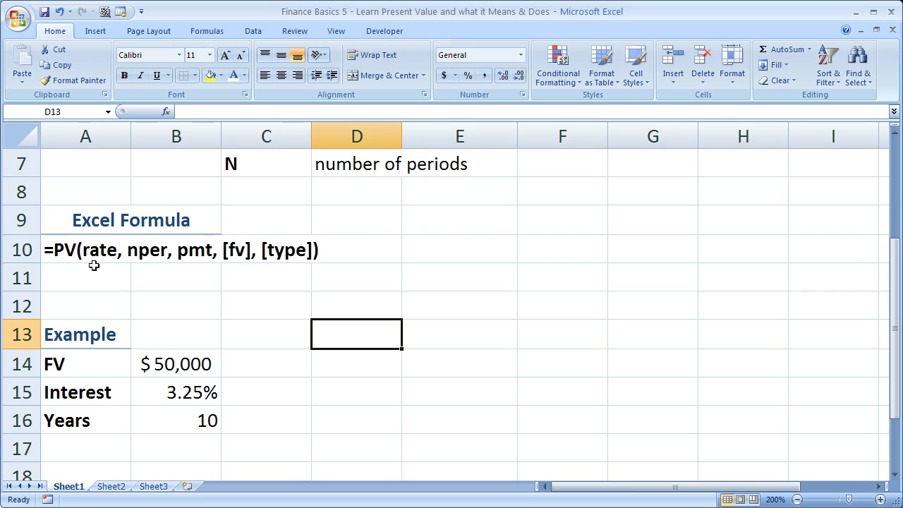
Calculate the present value in D14 with =PV(B15,B16,0,B14), using the interest, years, zero payment and future value
click(152, 399)
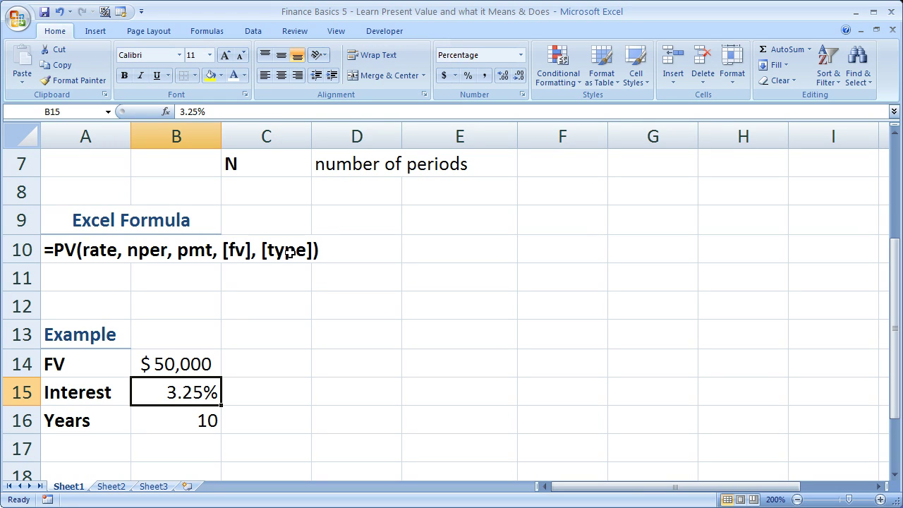
click(335, 364)
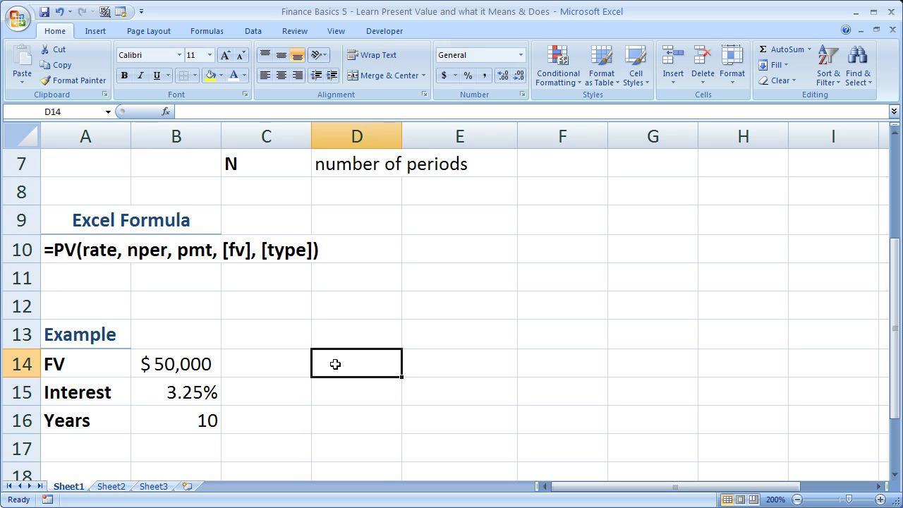
text(=)
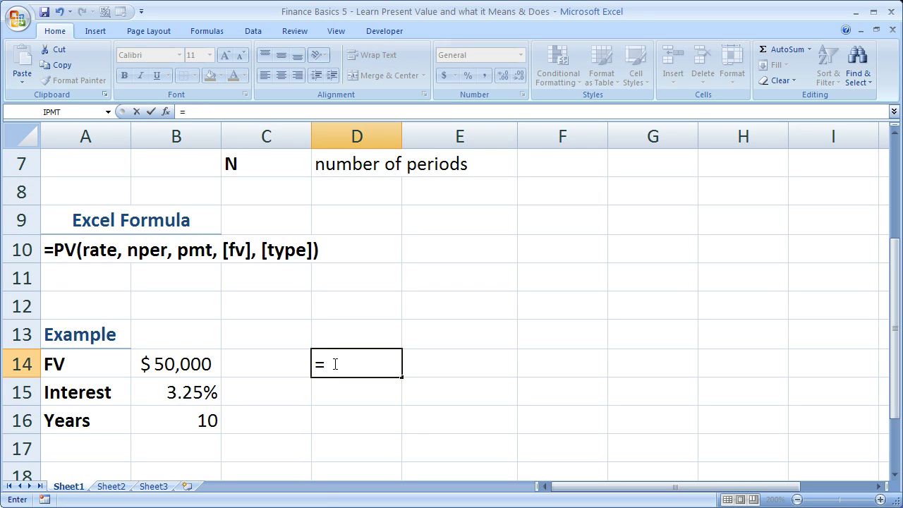
text(pv()
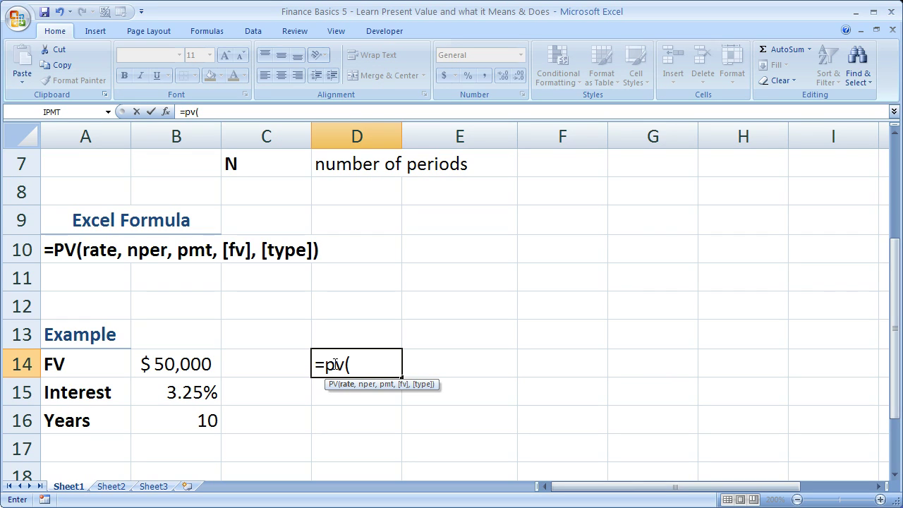
click(173, 393)
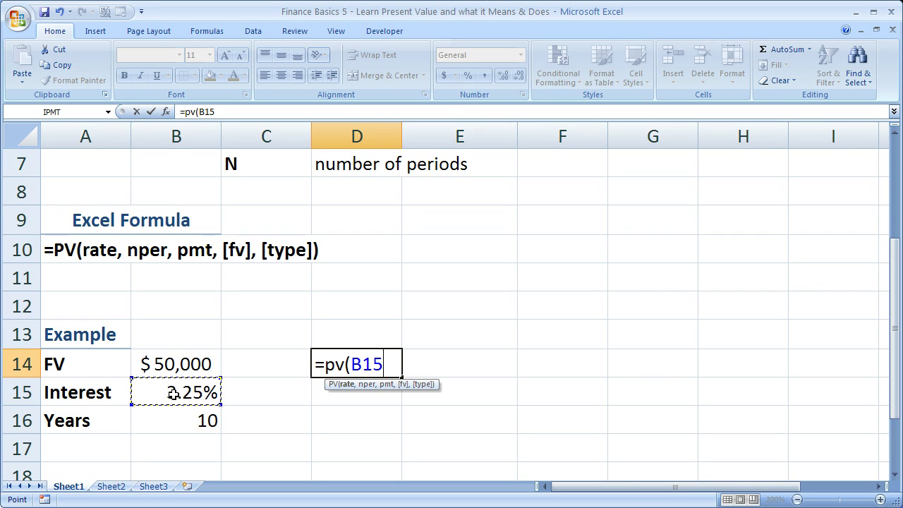
text(,)
click(183, 422)
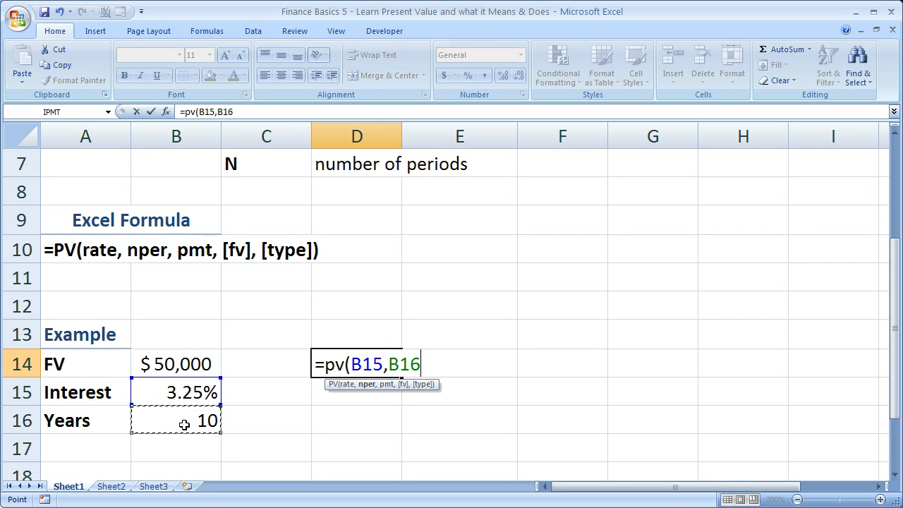
text(,)
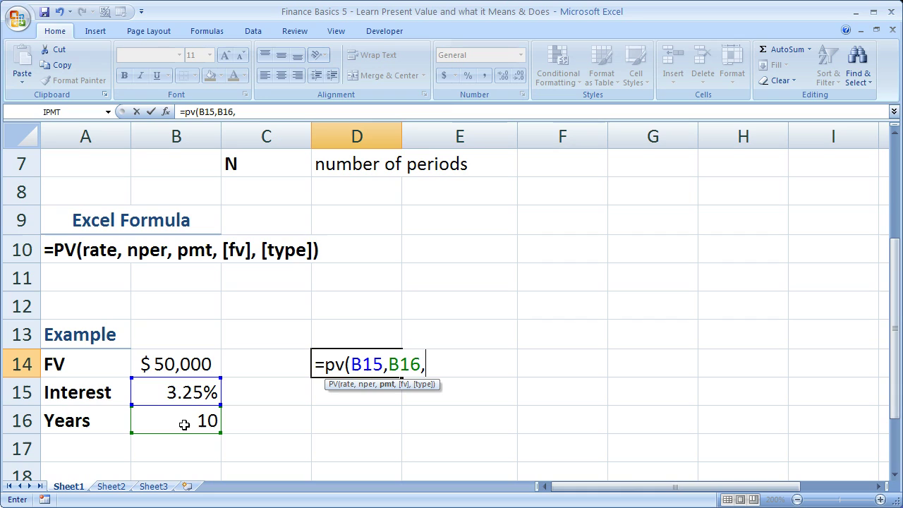
text(0)
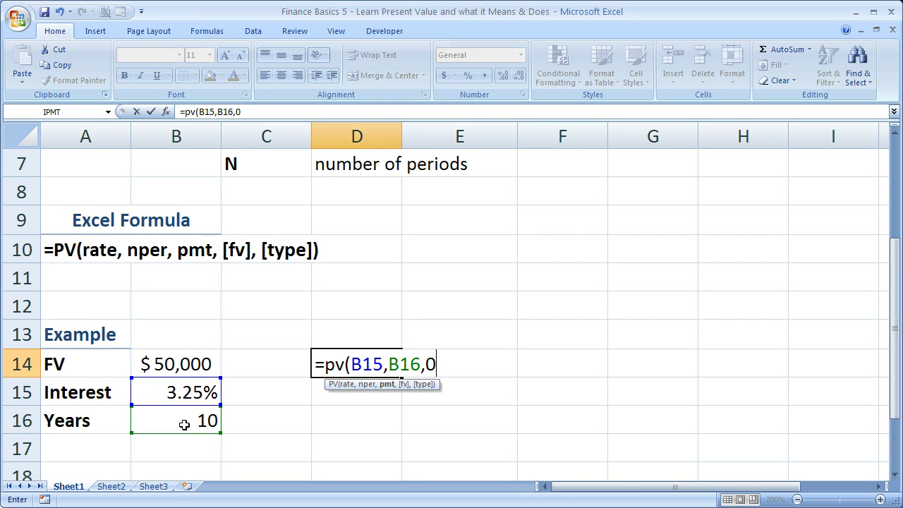
text(,)
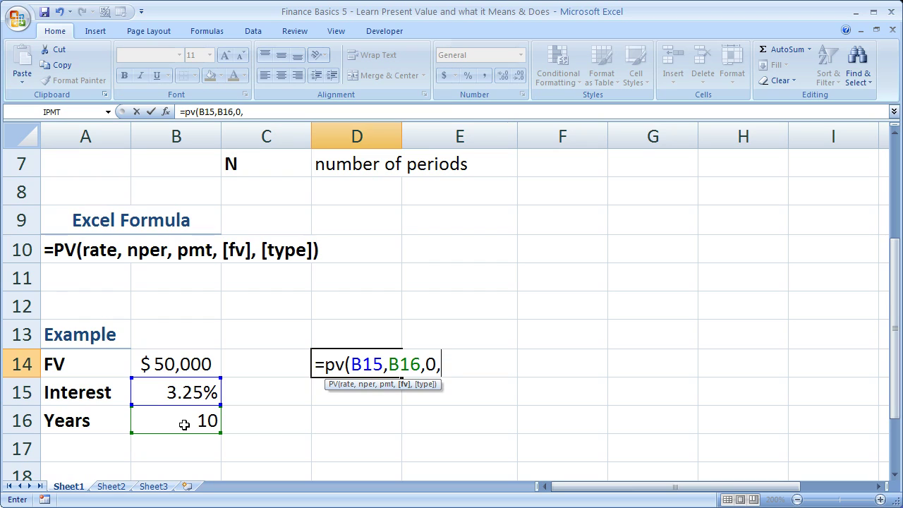
click(173, 364)
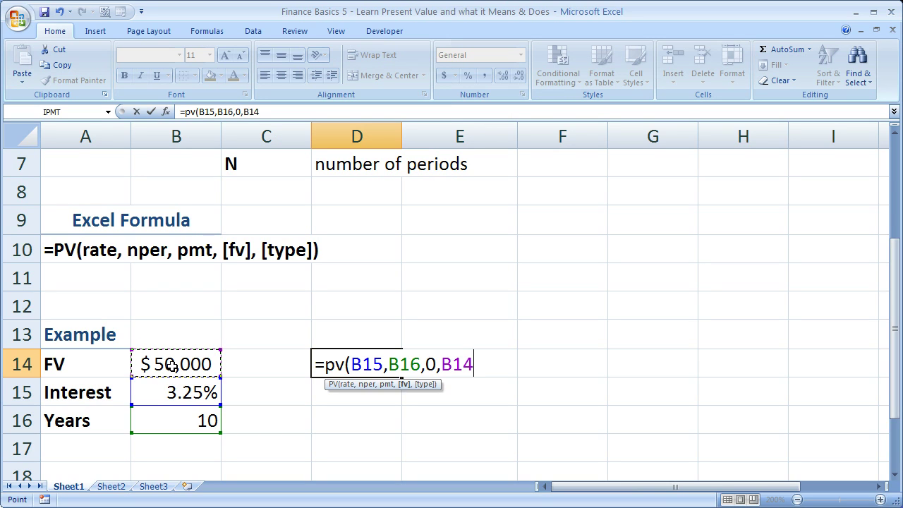
text())
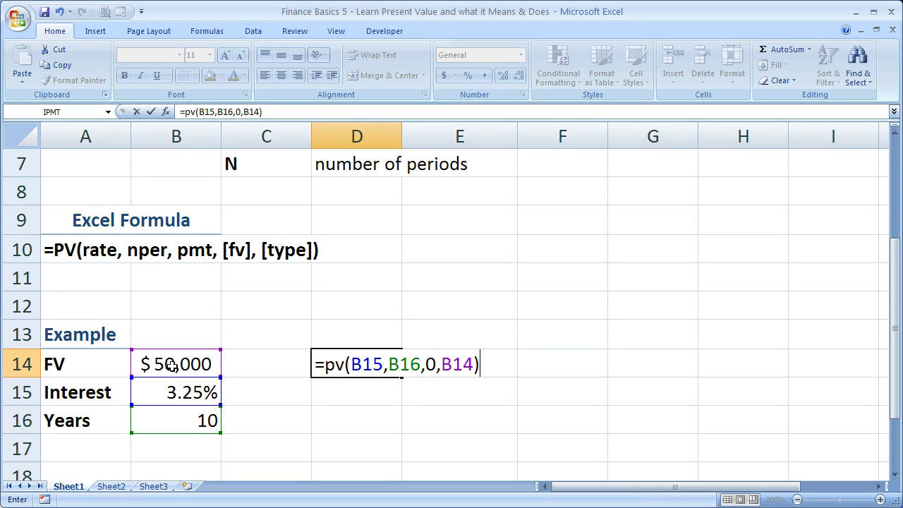
key(Return)
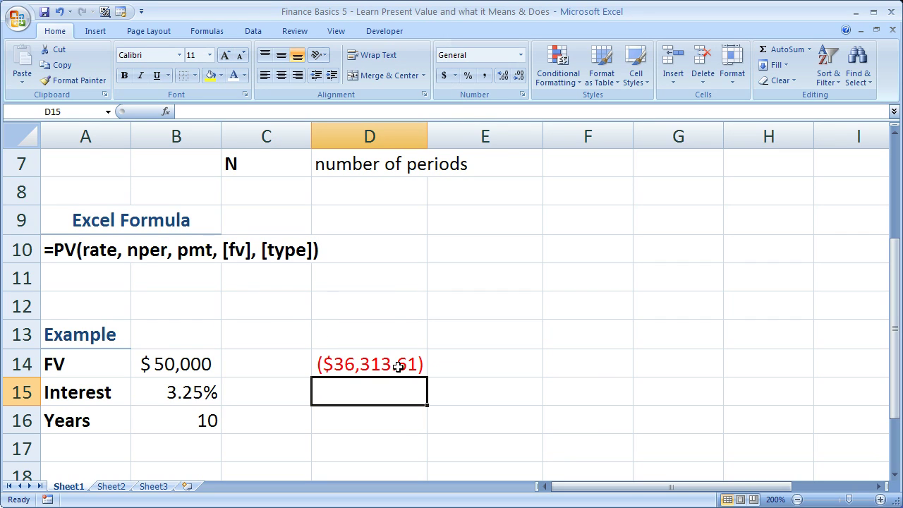
Negate the formula in D14 so it reads =-PV(B15,B16,0,B14)
click(324, 360)
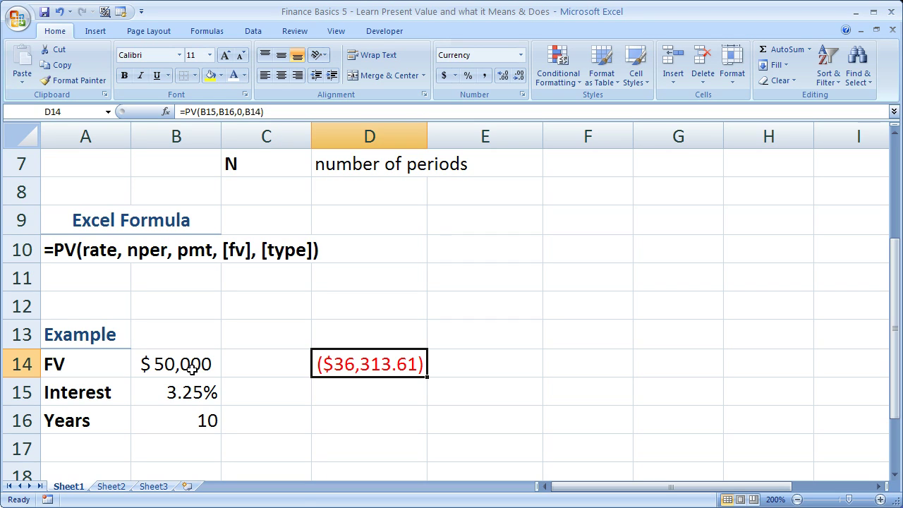
double_click(320, 366)
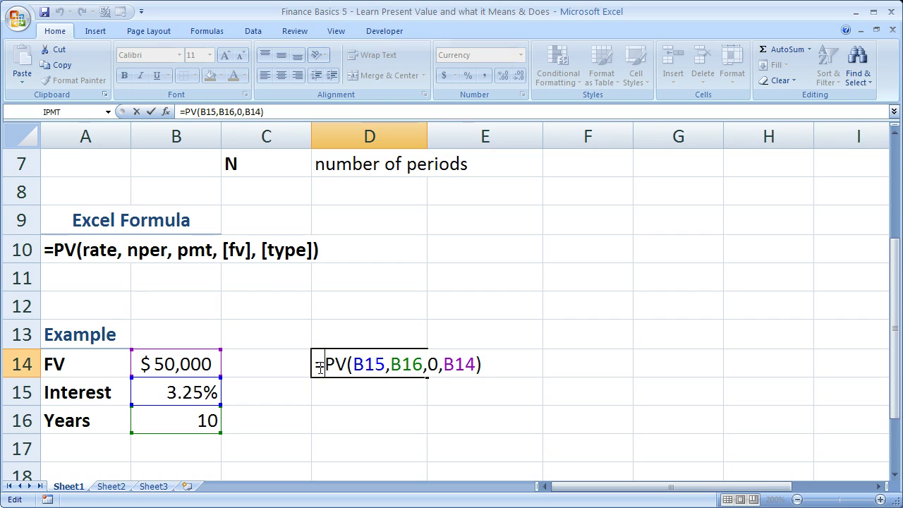
text(-)
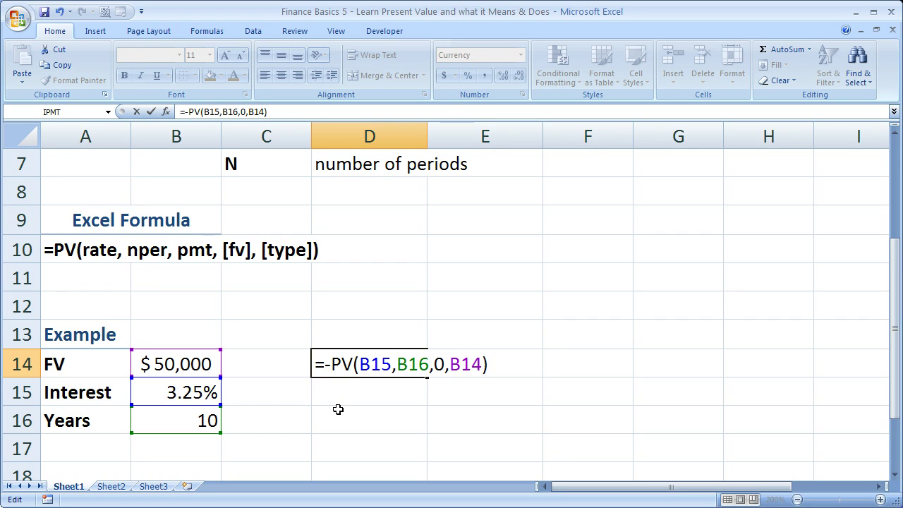
key(Return)
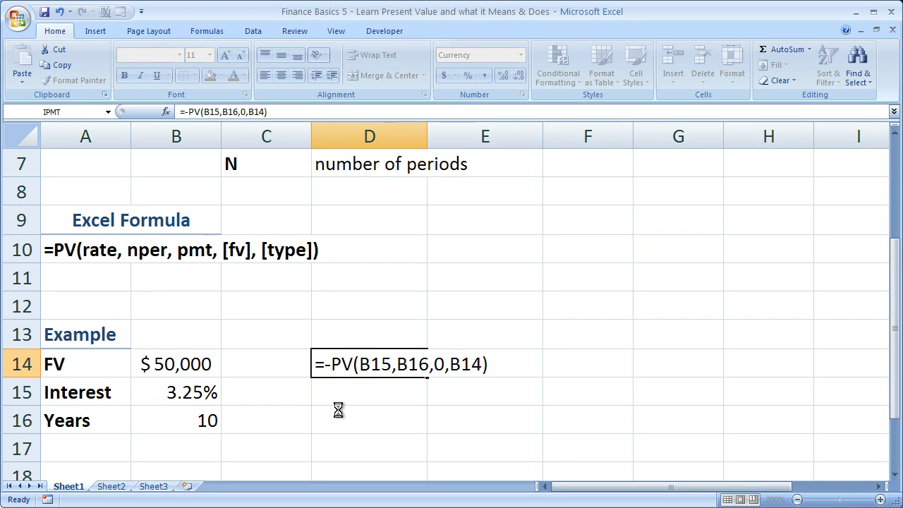
click(348, 367)
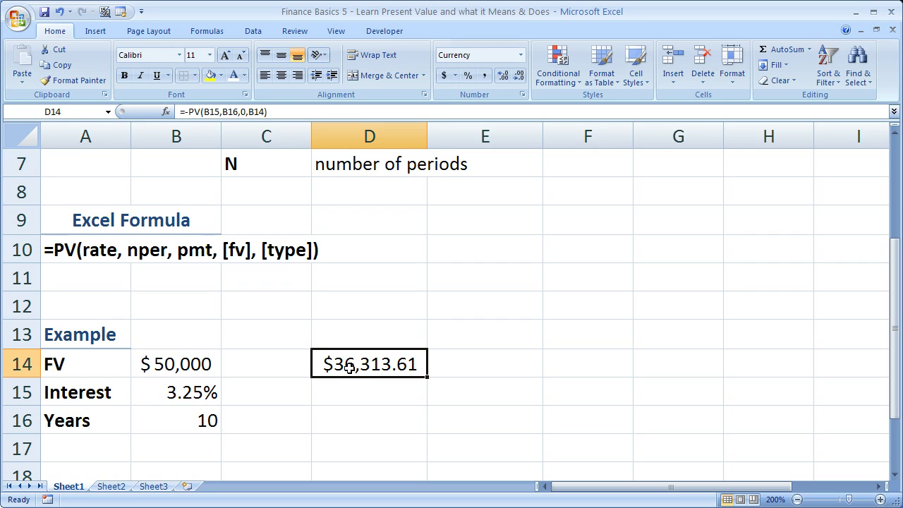
Calculate the present value in D15 from the math formula as =B14/((1+B15)^B16) and apply the dollar Accounting format
click(392, 401)
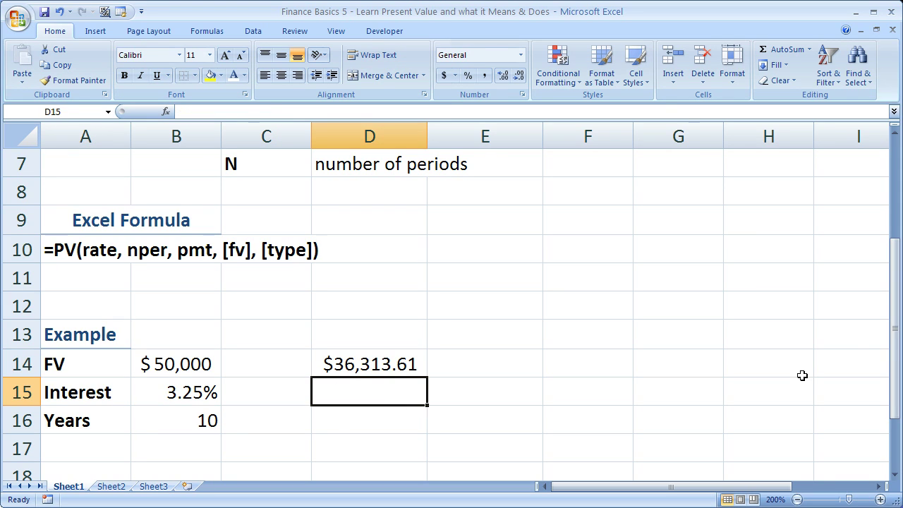
drag(892, 336, 894, 270)
drag(103, 197, 177, 191)
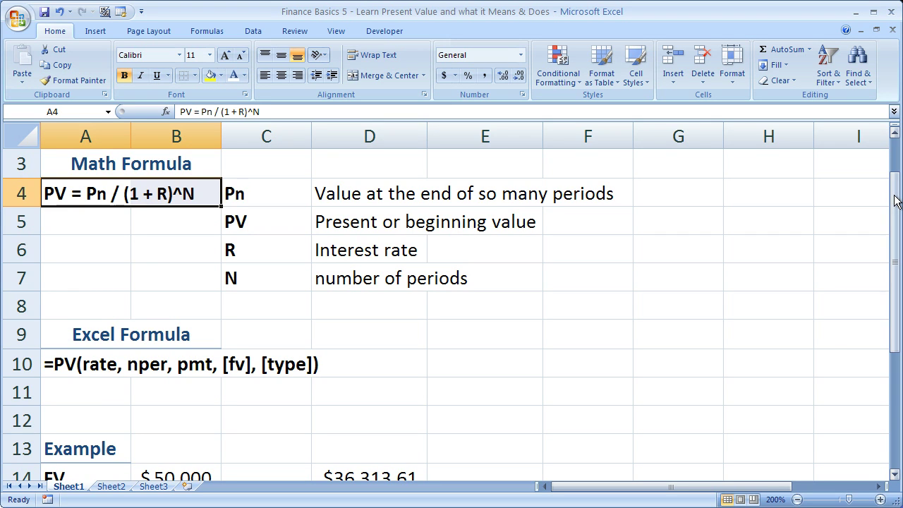
drag(894, 196, 893, 279)
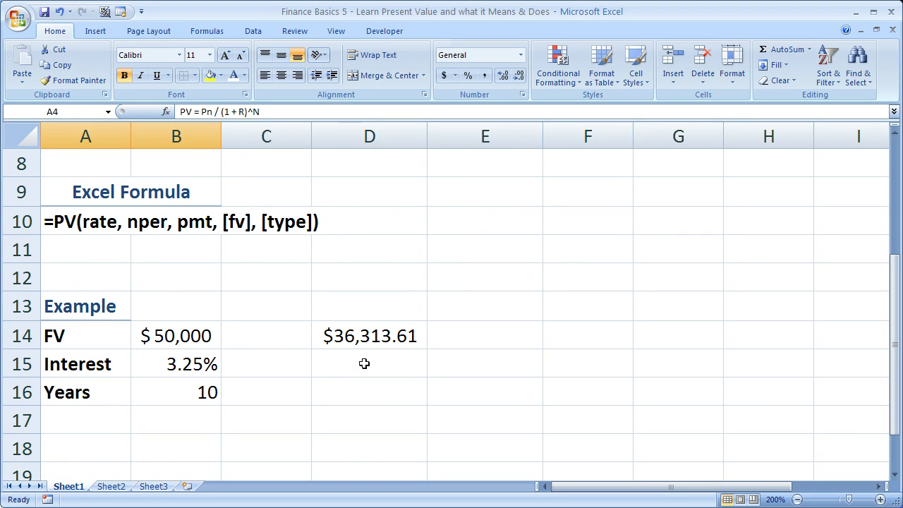
click(364, 363)
text(=)
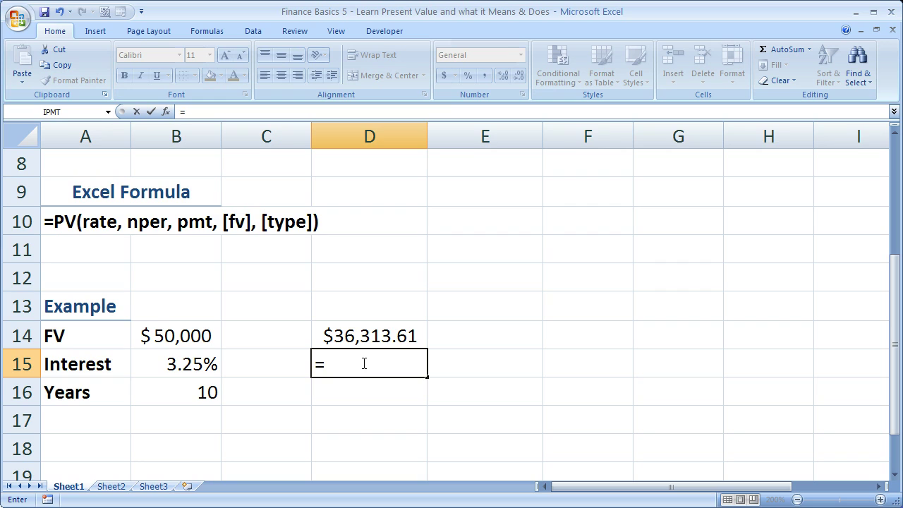
click(157, 334)
text(/()
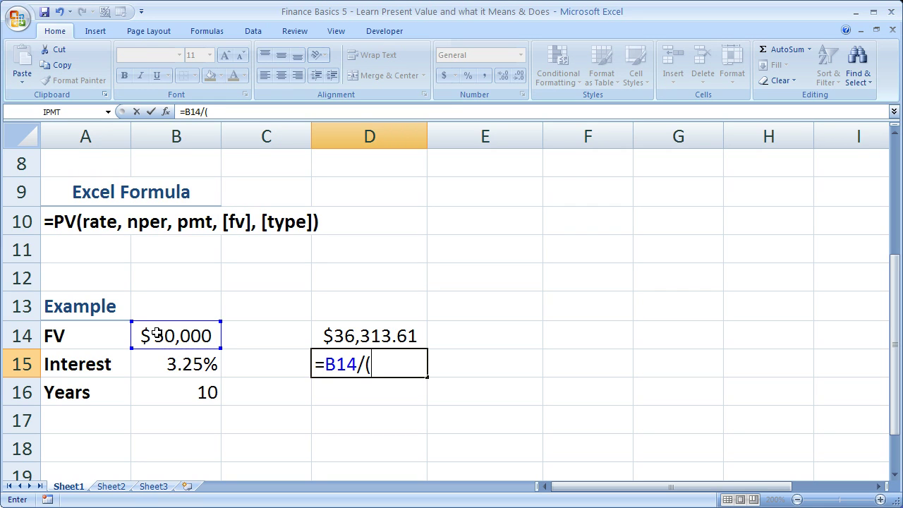
text((1+)
click(169, 363)
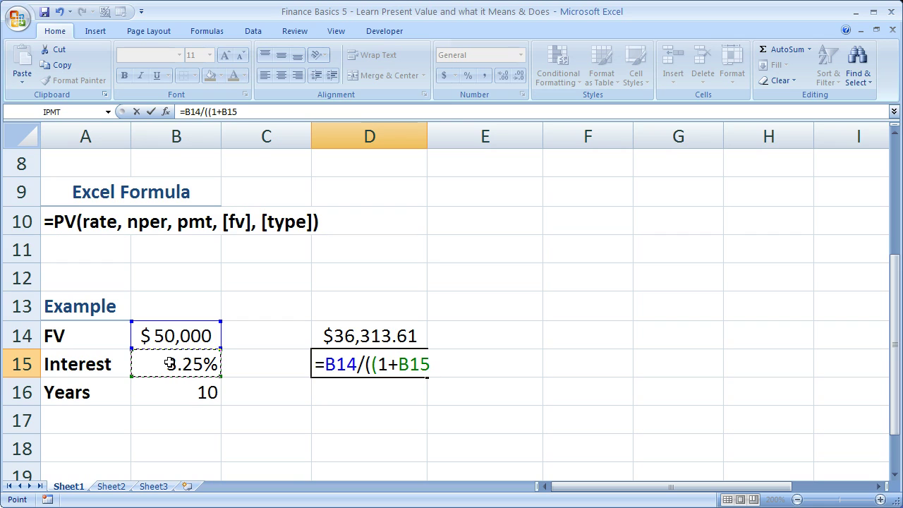
text()^)
click(170, 395)
text())
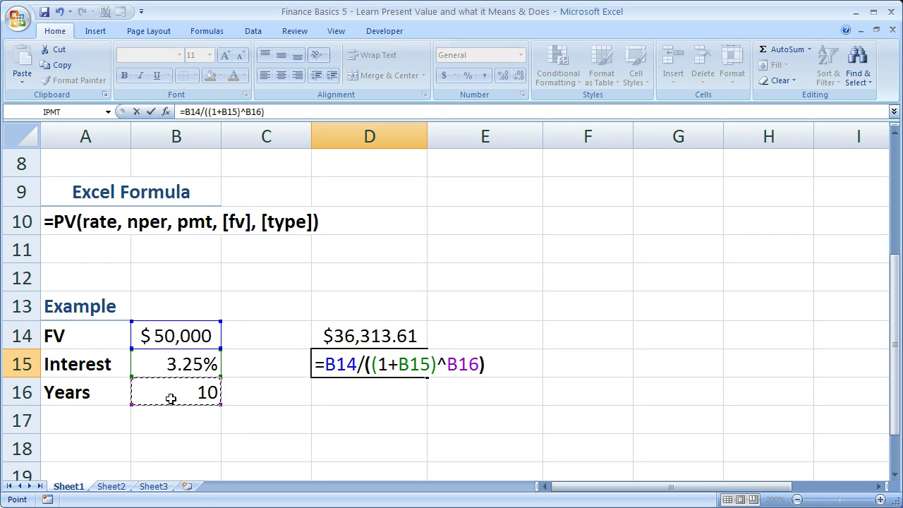
key(Return)
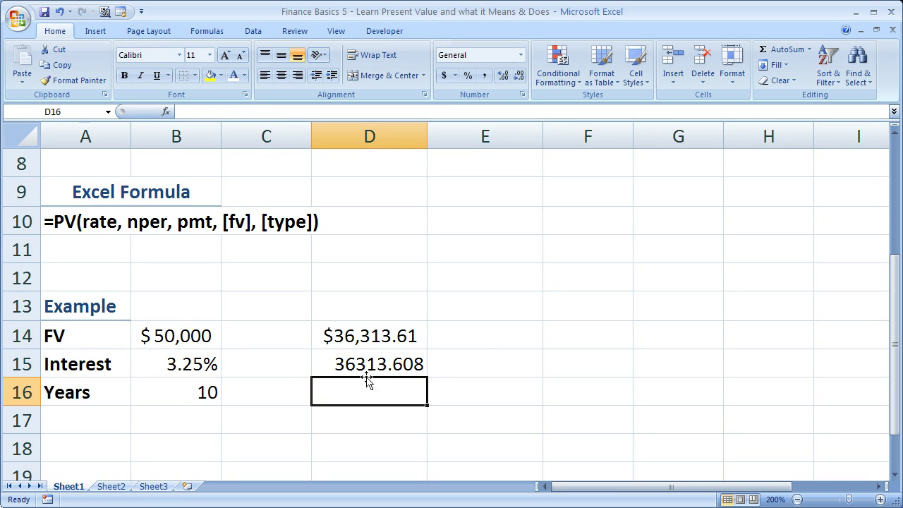
click(373, 365)
click(444, 79)
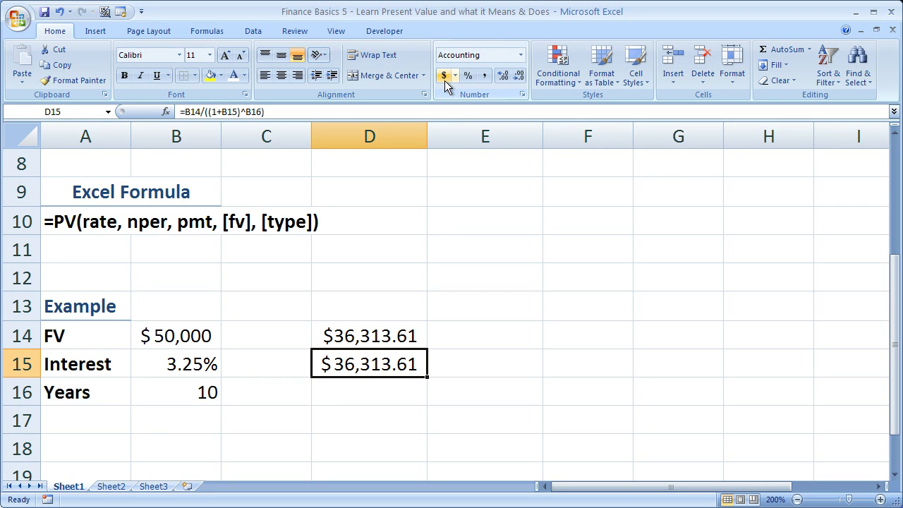
Open the PV formula in D14 for editing to inspect its arguments
double_click(345, 335)
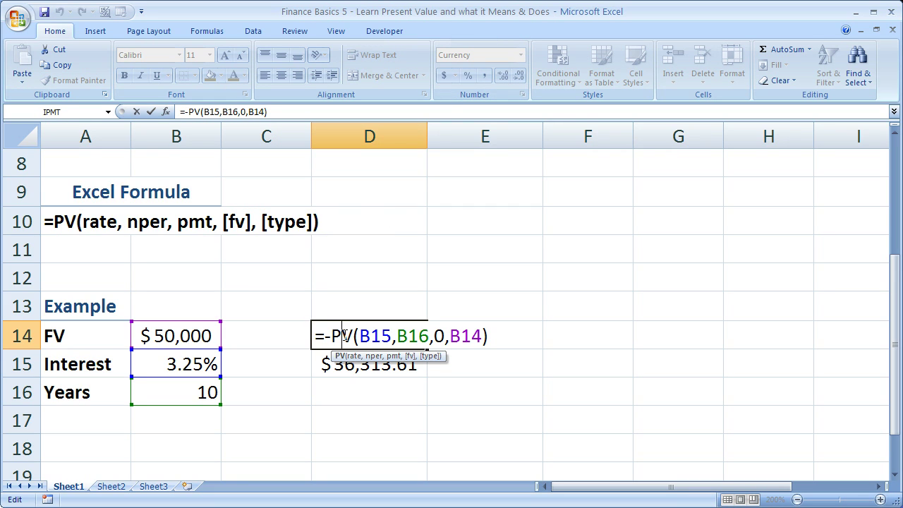